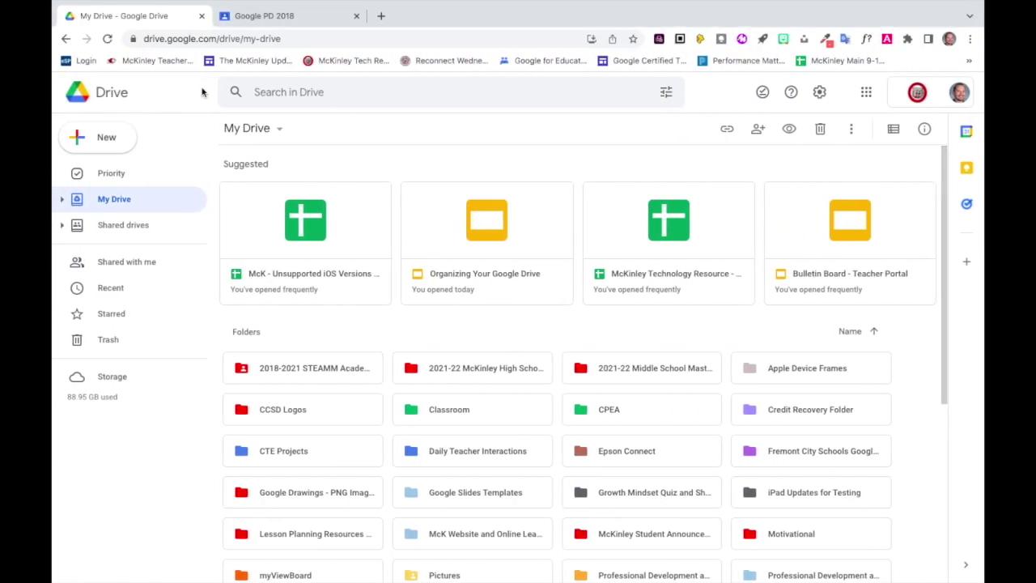
Scroll My Drive past the folders to show the Document, Drawing, Sheet and Slides files.
scroll(484, 408, down, 3)
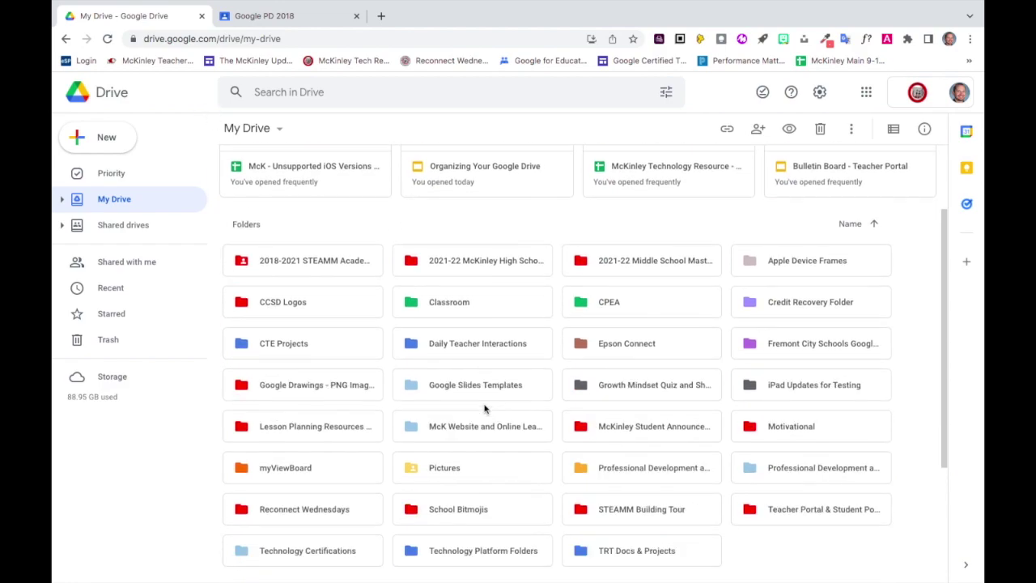
scroll(484, 409, down, 3)
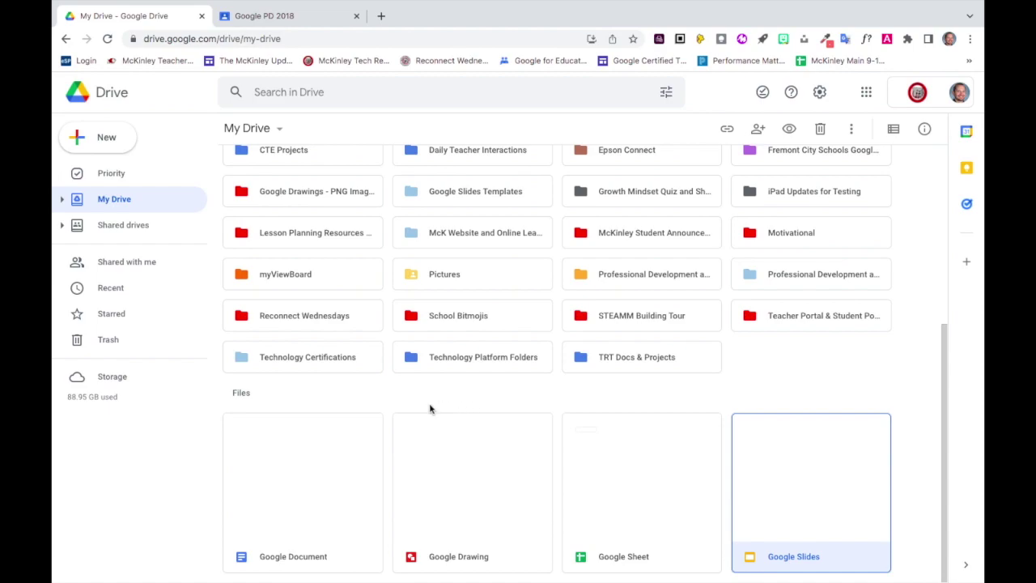
right_click(297, 558)
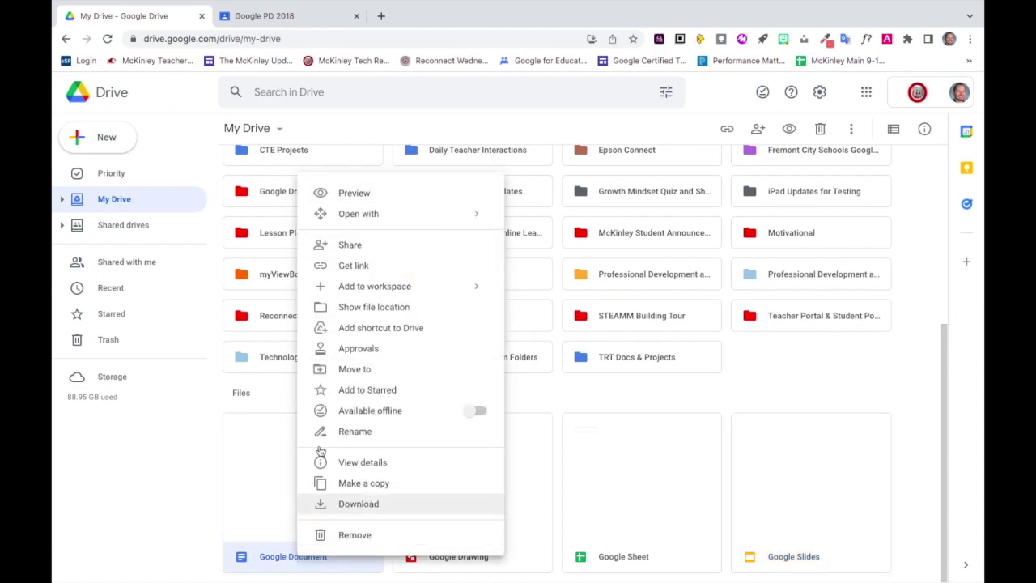
click(355, 432)
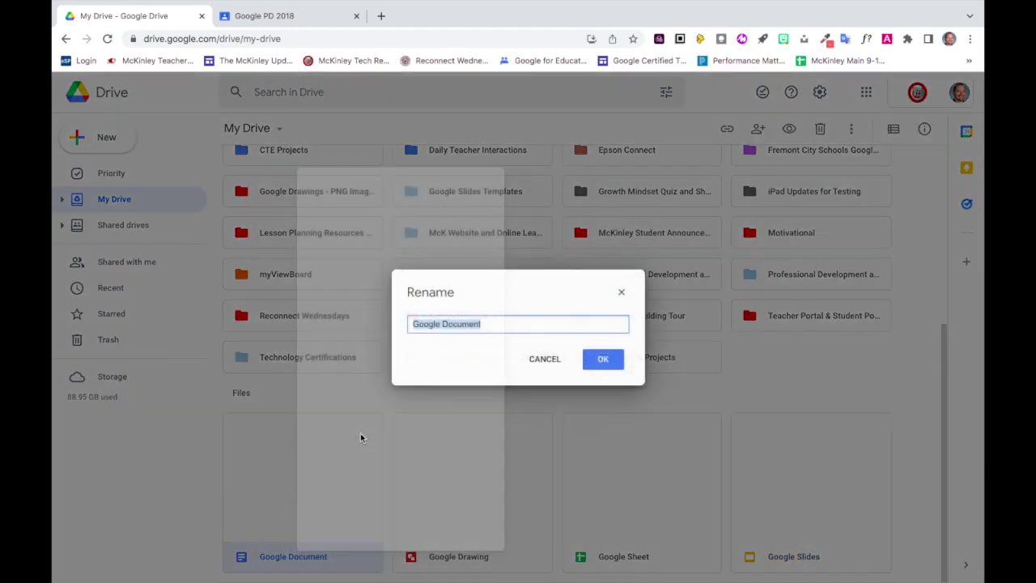
text(Essay_English_Jones)
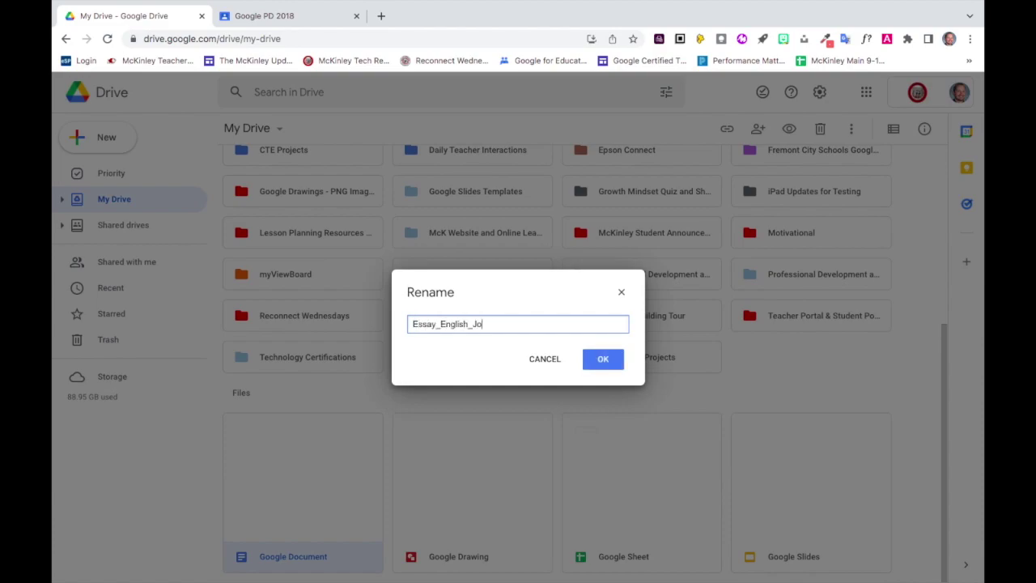
key(Return)
right_click(757, 554)
click(813, 444)
text(Project_English_Jones)
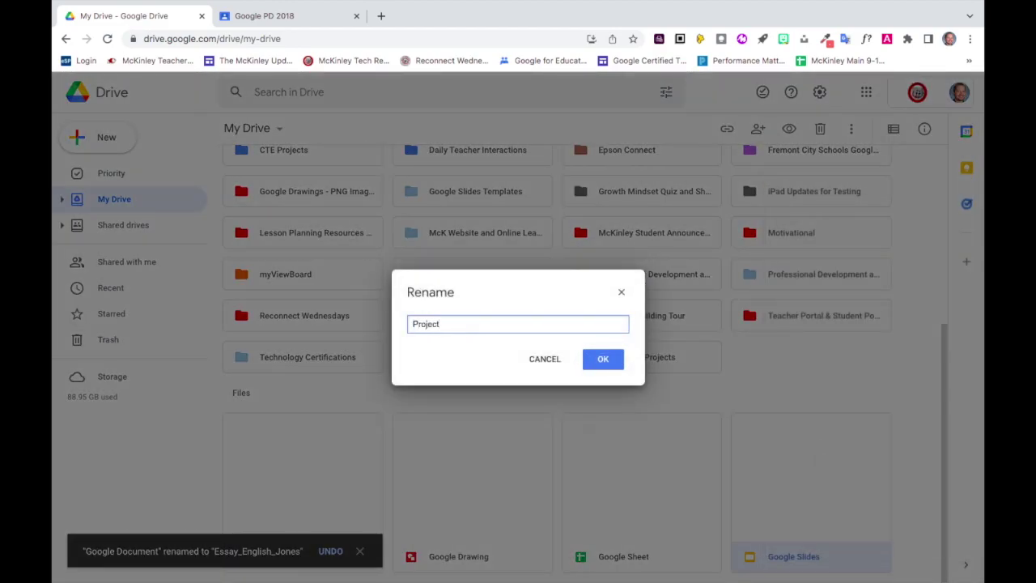
key(Return)
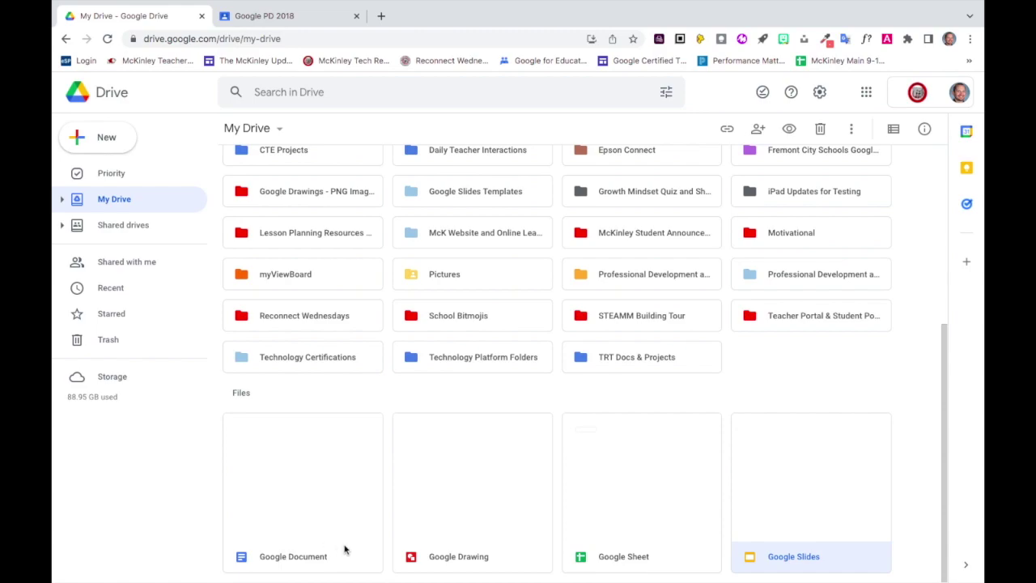
right_click(472, 558)
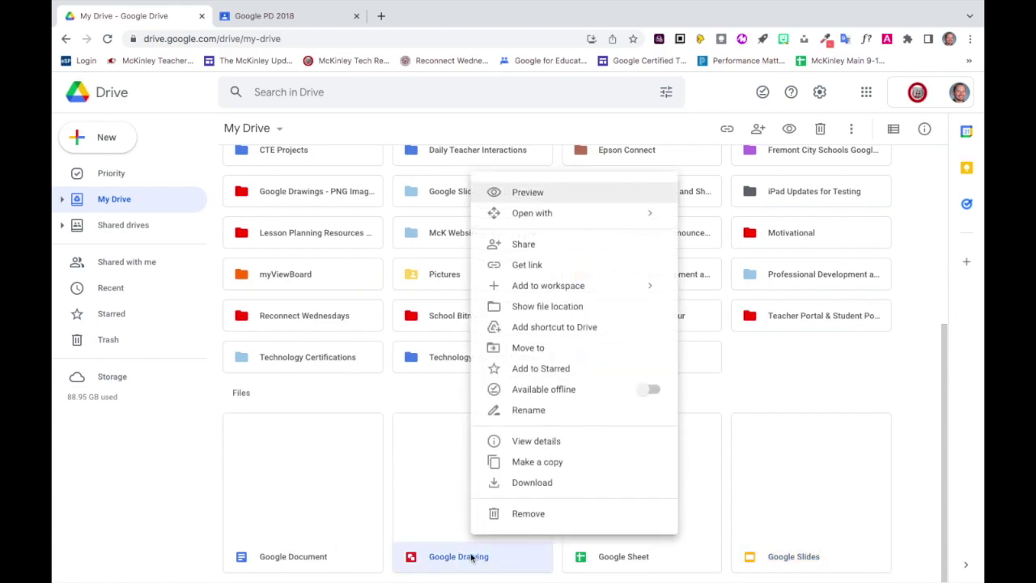
click(510, 413)
key(Home)
text(1 -)
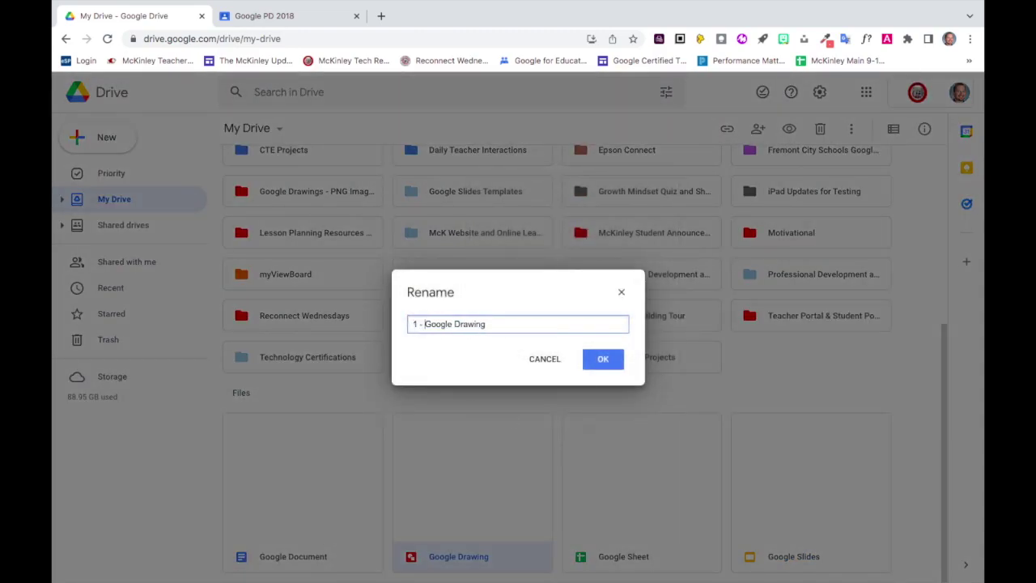
key(Return)
right_click(504, 556)
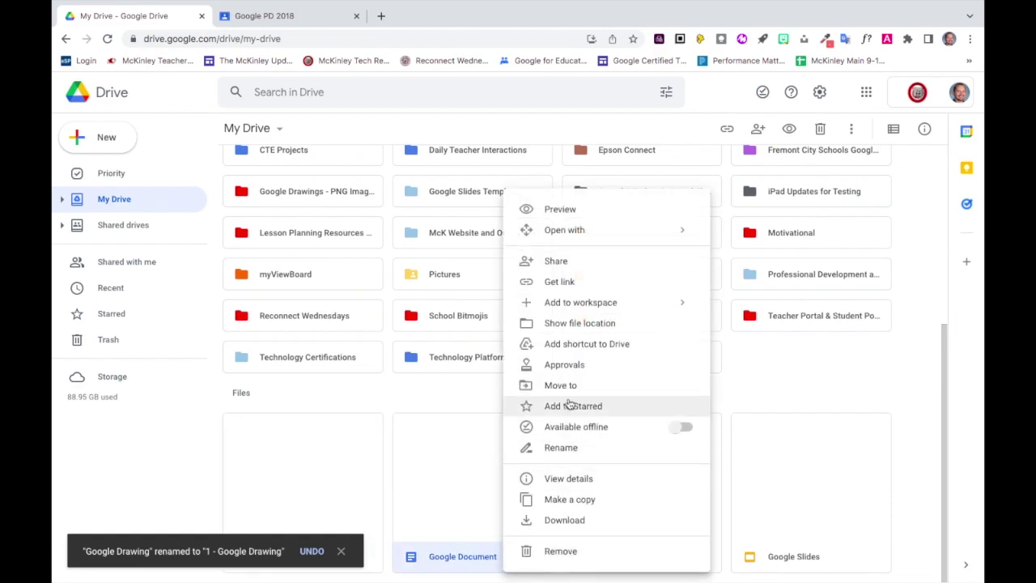
click(563, 451)
key(Home)
text(3 -)
key(Return)
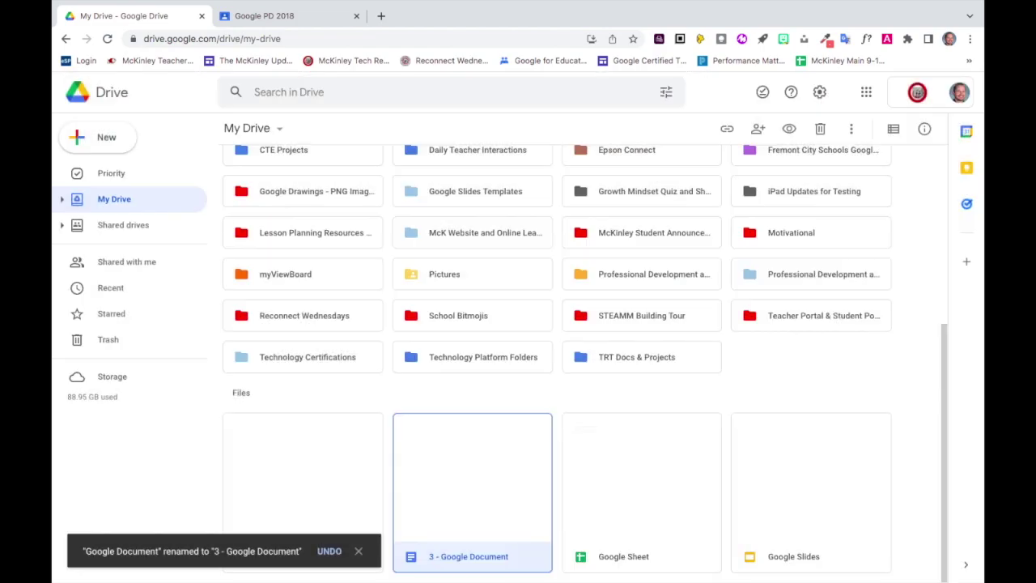
right_click(678, 561)
click(733, 438)
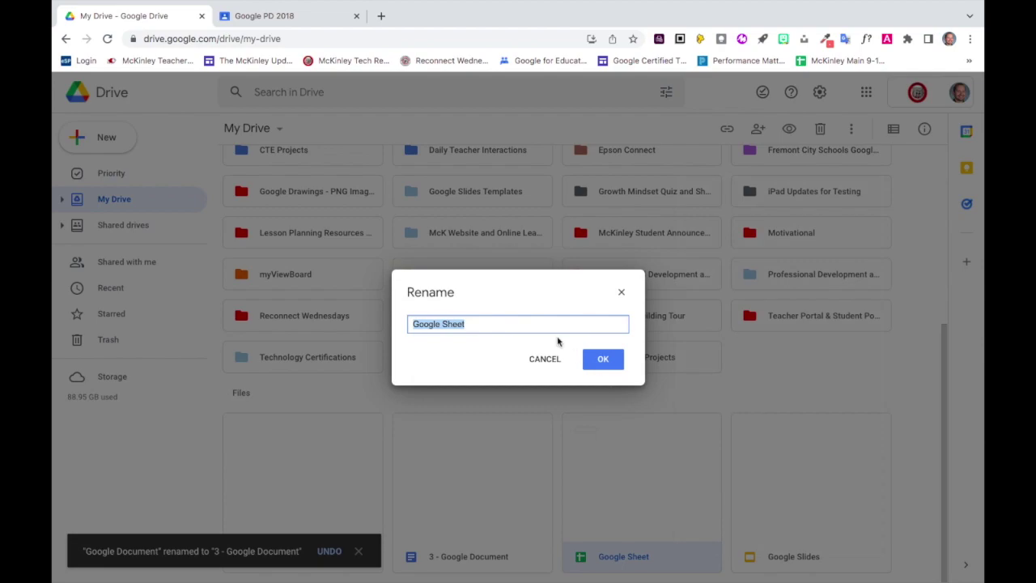
key(Home)
text(2 -)
key(Return)
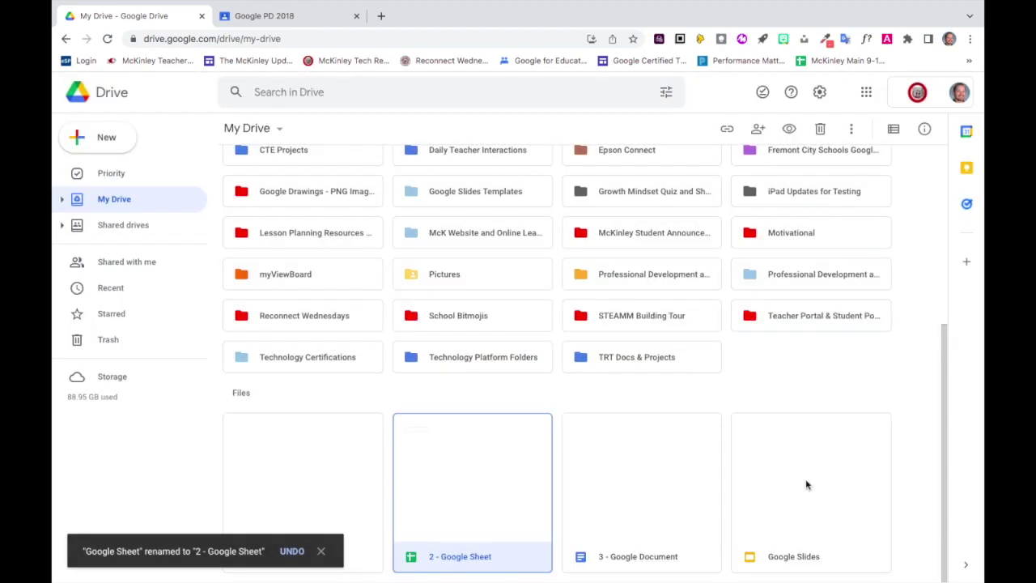
right_click(784, 564)
click(694, 431)
text(1)
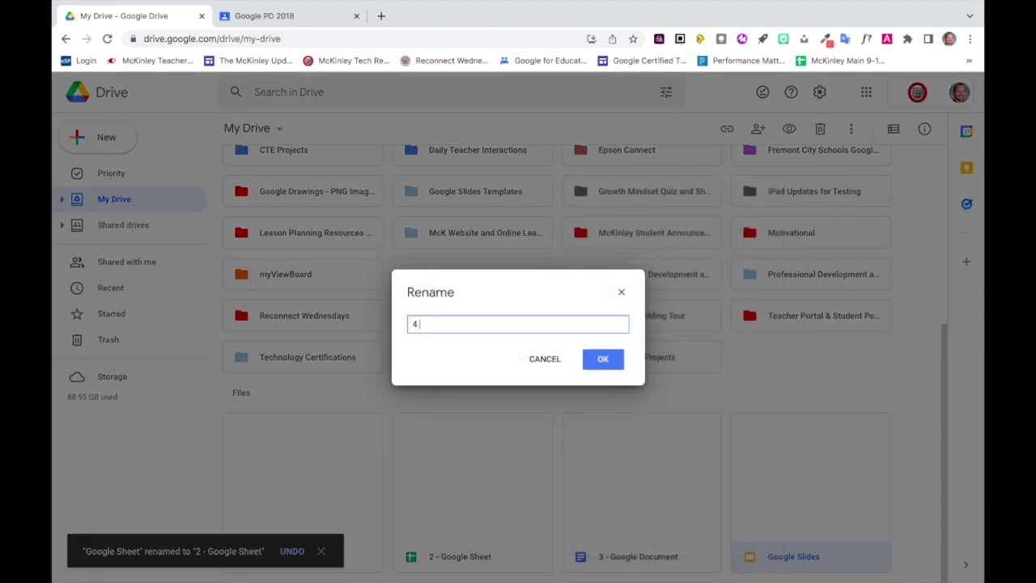
key(BackSpace)
text(4 - Google Slides)
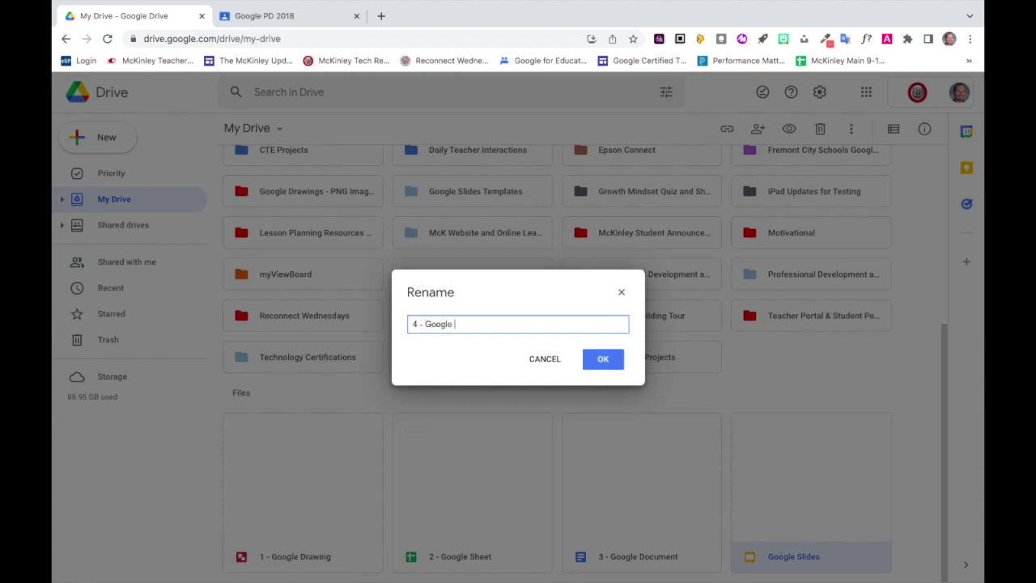
key(Return)
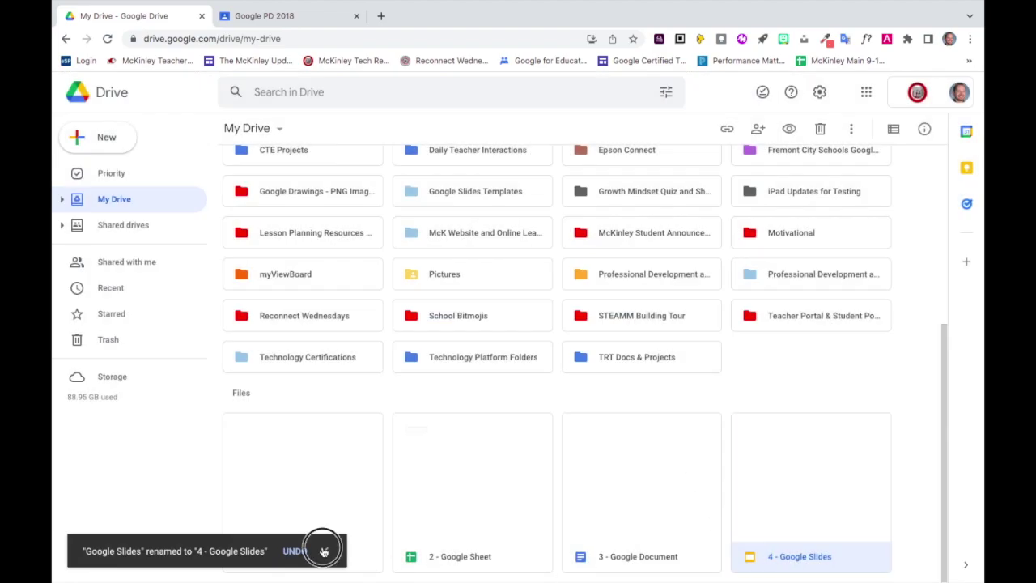
click(330, 548)
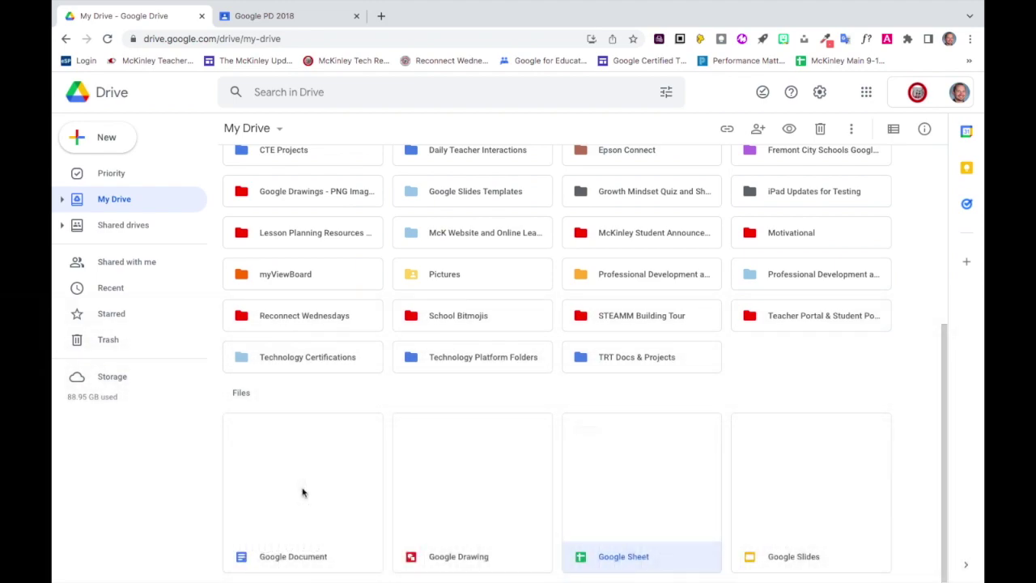
Rename Google Document with a page-with-curl emoji prefix, found by searching 'paper' in the emoji picker.
right_click(330, 557)
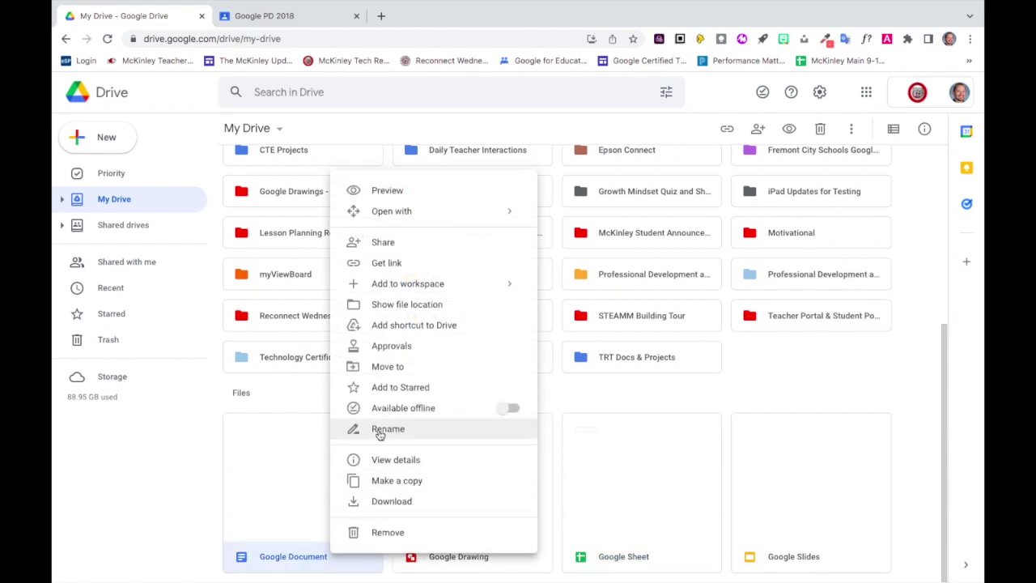
click(364, 429)
key(ctrl+super+space)
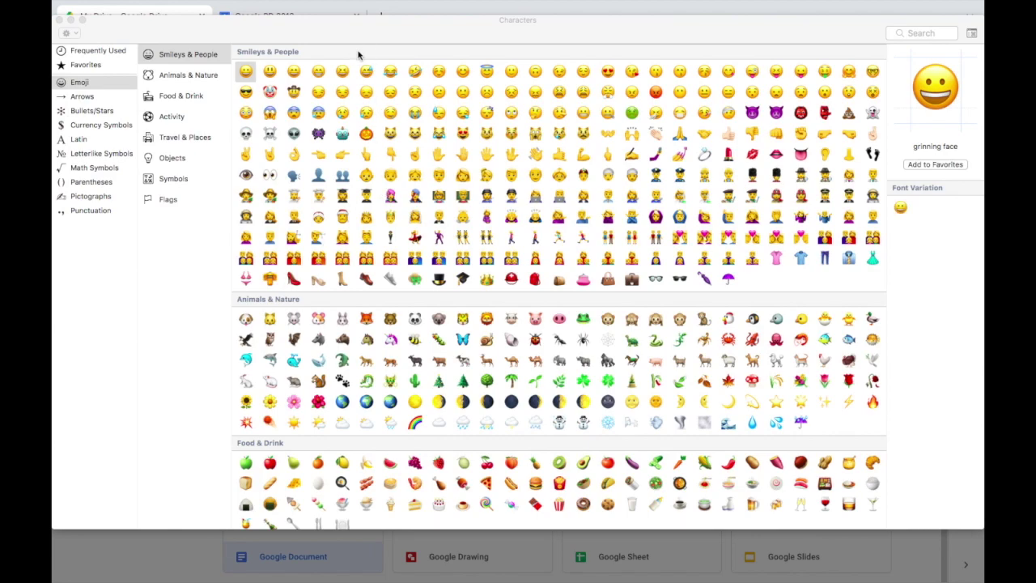
click(922, 32)
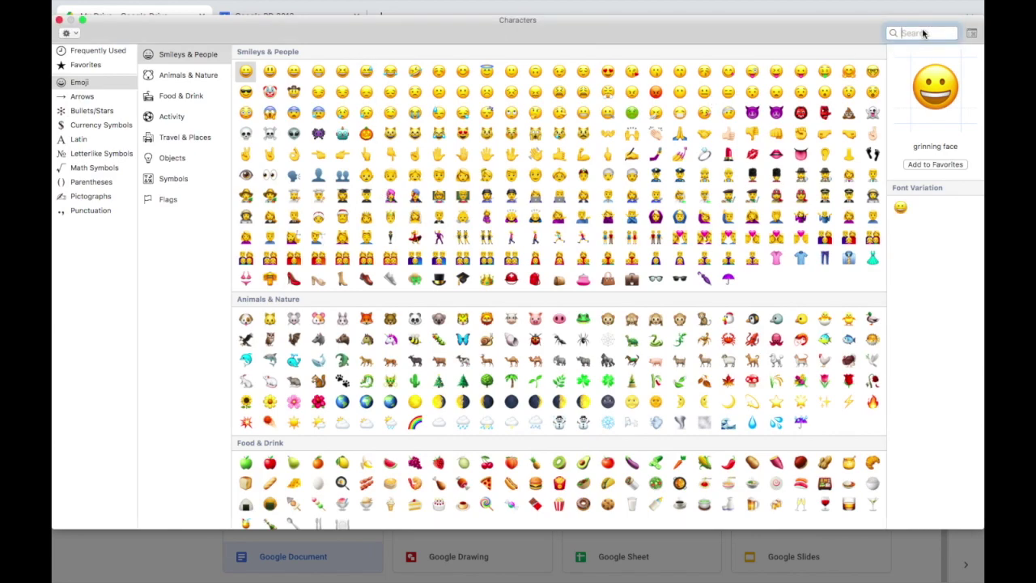
text(paper)
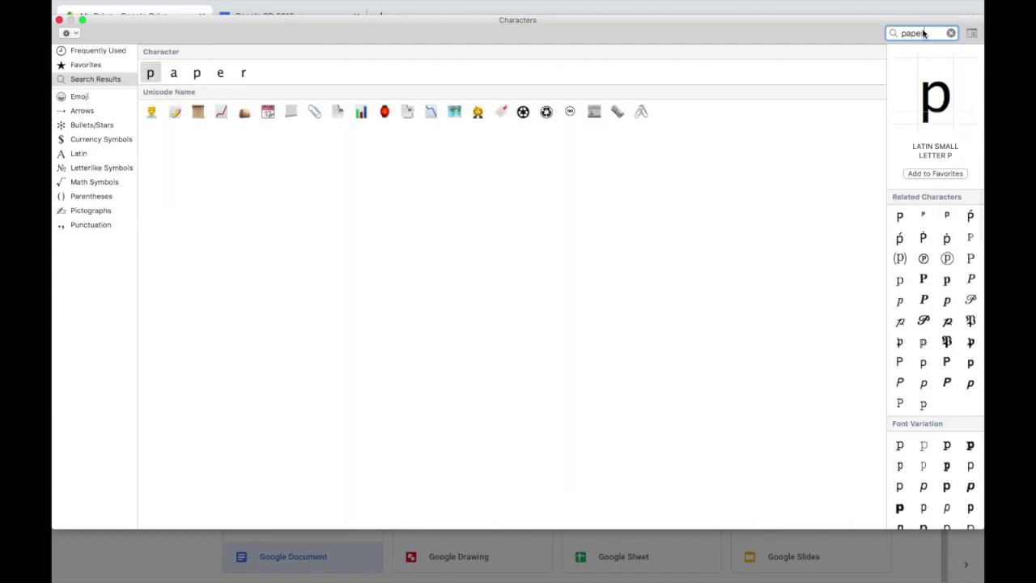
click(296, 118)
double_click(296, 119)
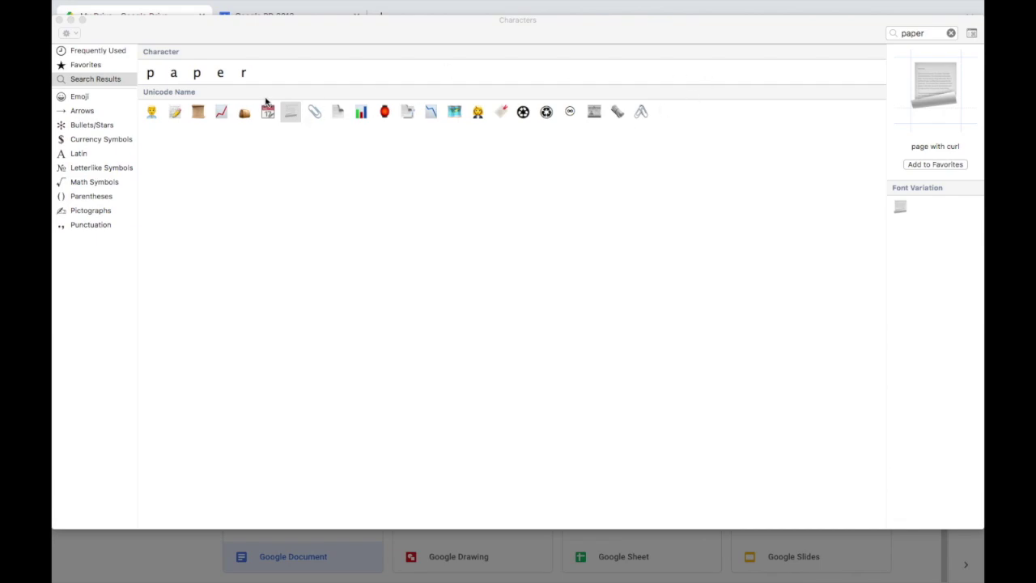
click(59, 19)
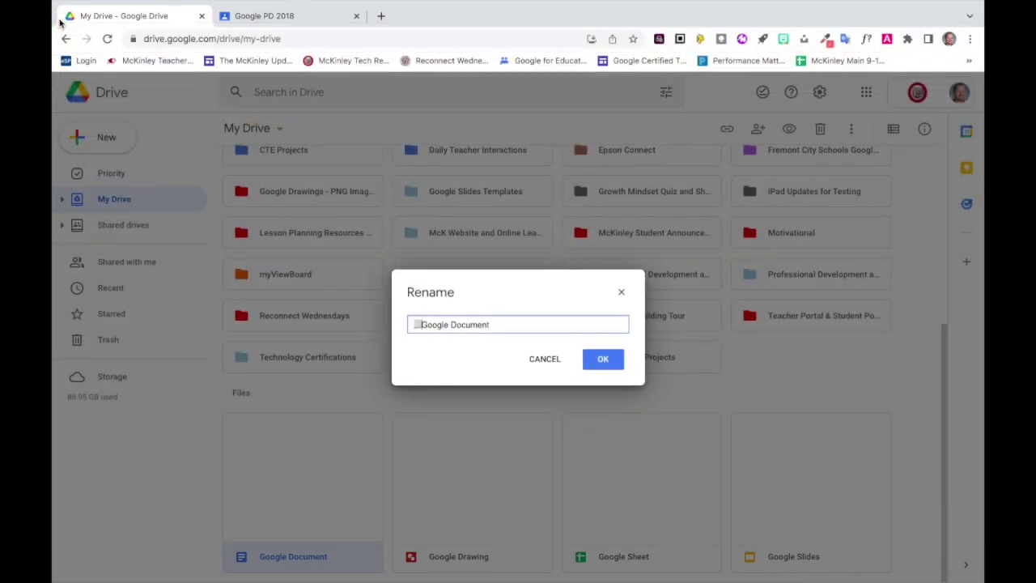
click(420, 324)
click(606, 361)
click(361, 548)
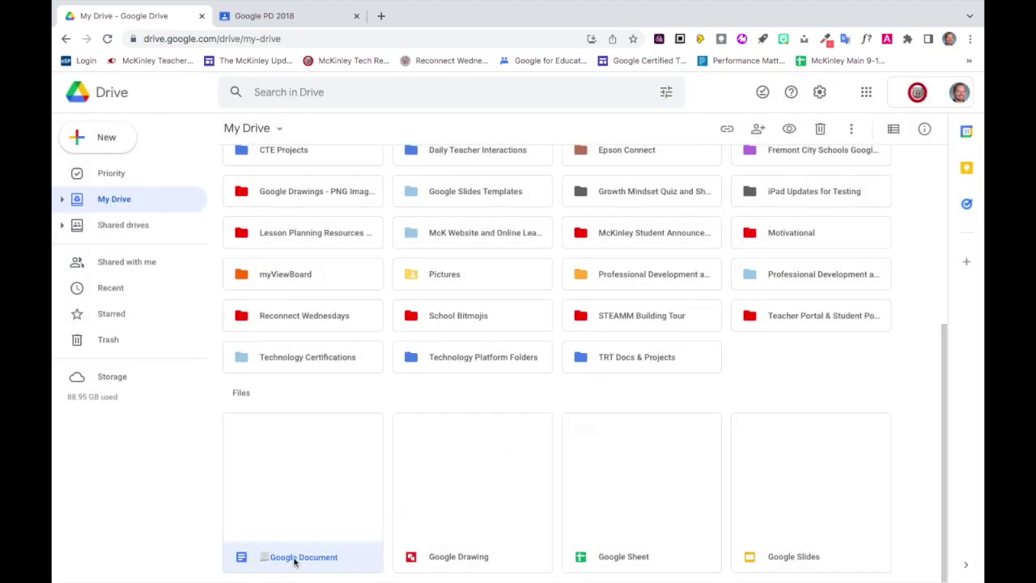
click(473, 558)
Rename Google Drawing with a pencil emoji at the front, found by searching 'penci' in the emoji picker.
right_click(475, 561)
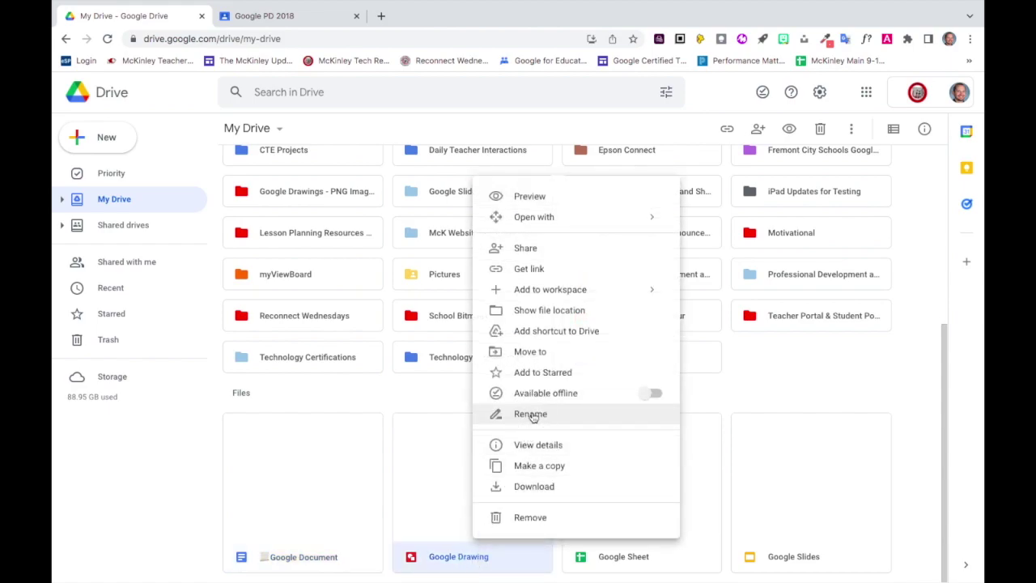
click(490, 412)
click(413, 323)
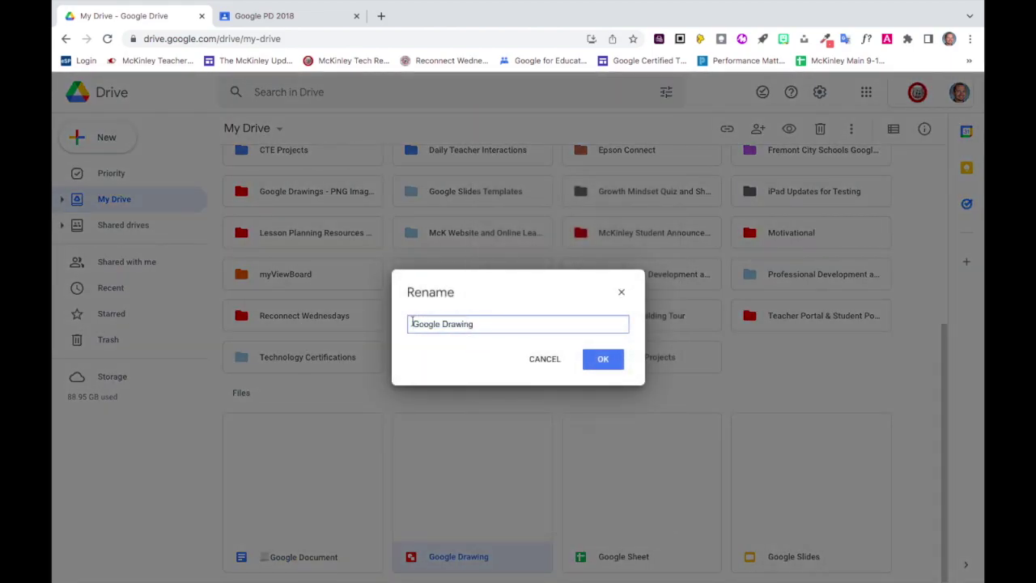
key(ctrl+super+space)
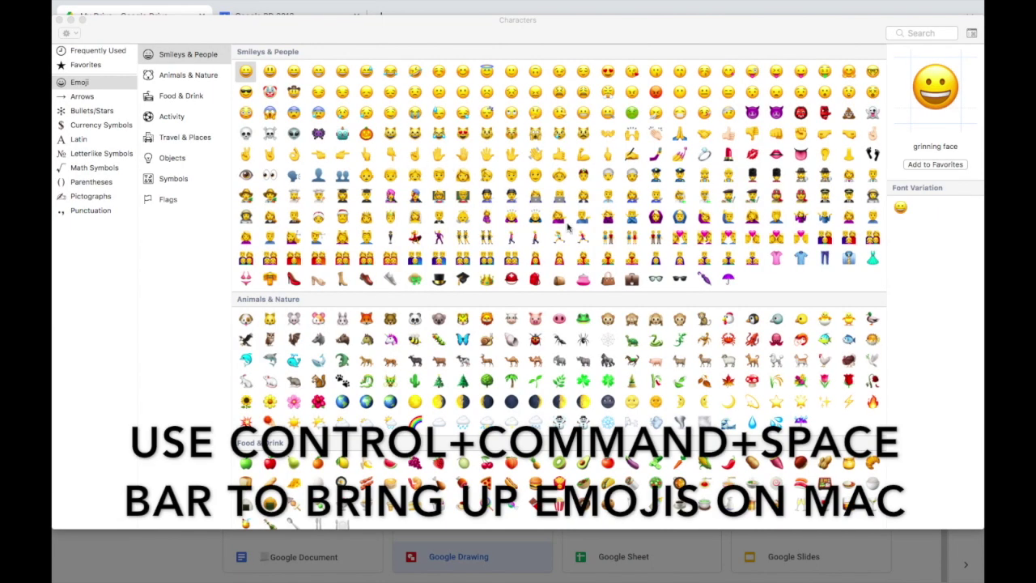
click(917, 34)
text(penci)
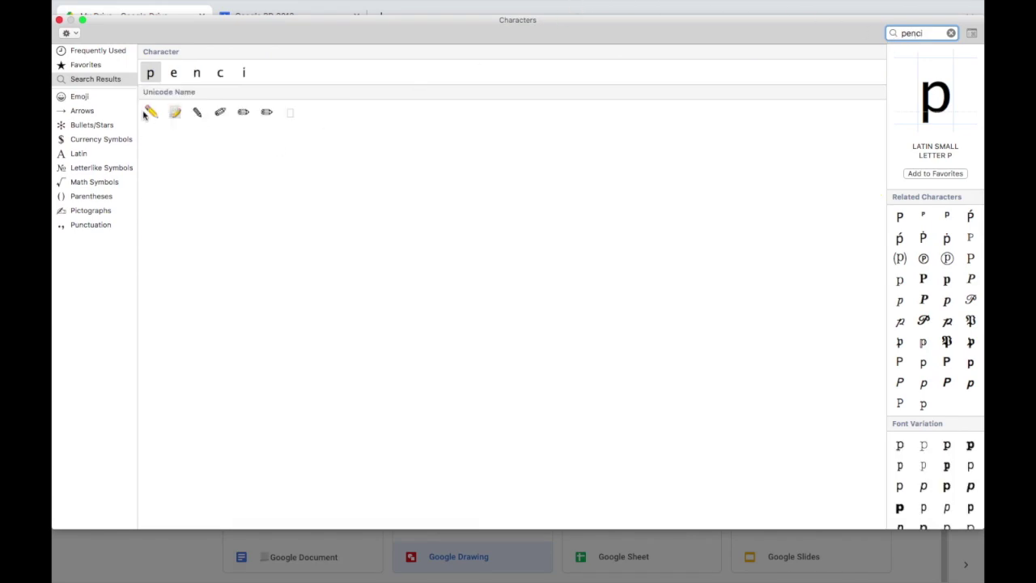
double_click(151, 112)
click(58, 20)
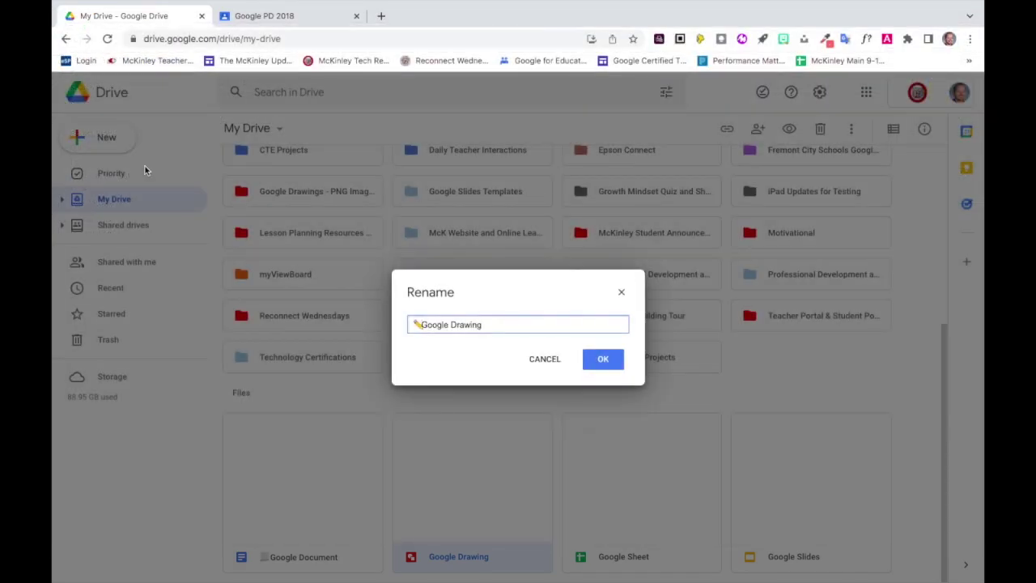
click(600, 360)
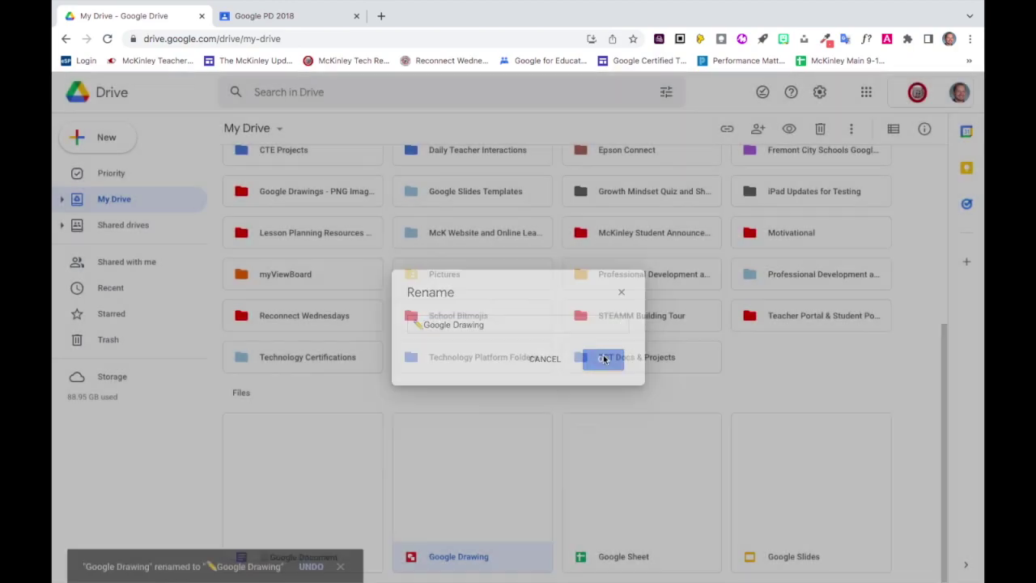
click(340, 551)
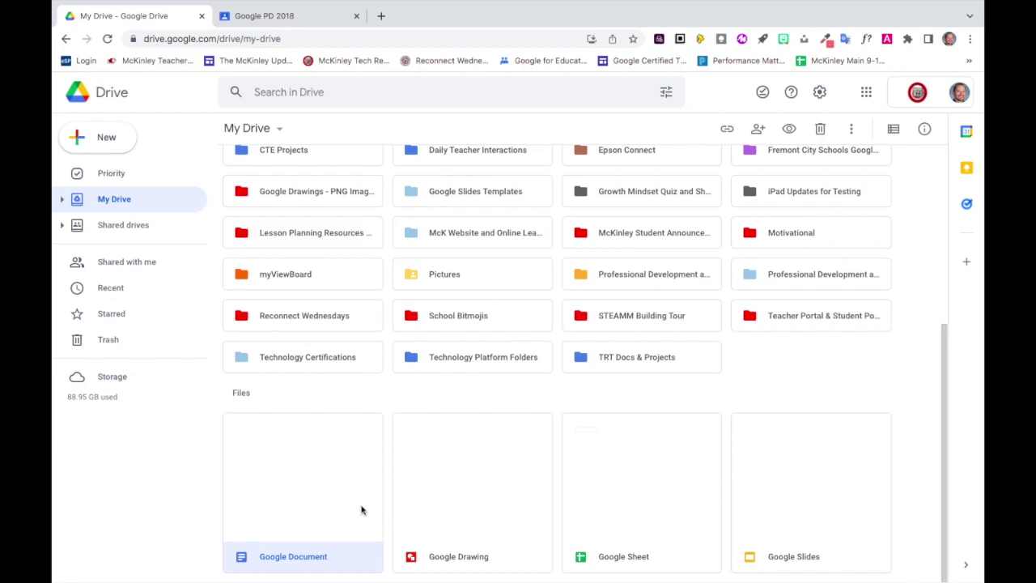
Append #English to the Google Document and Google Slides file names.
right_click(319, 556)
click(387, 435)
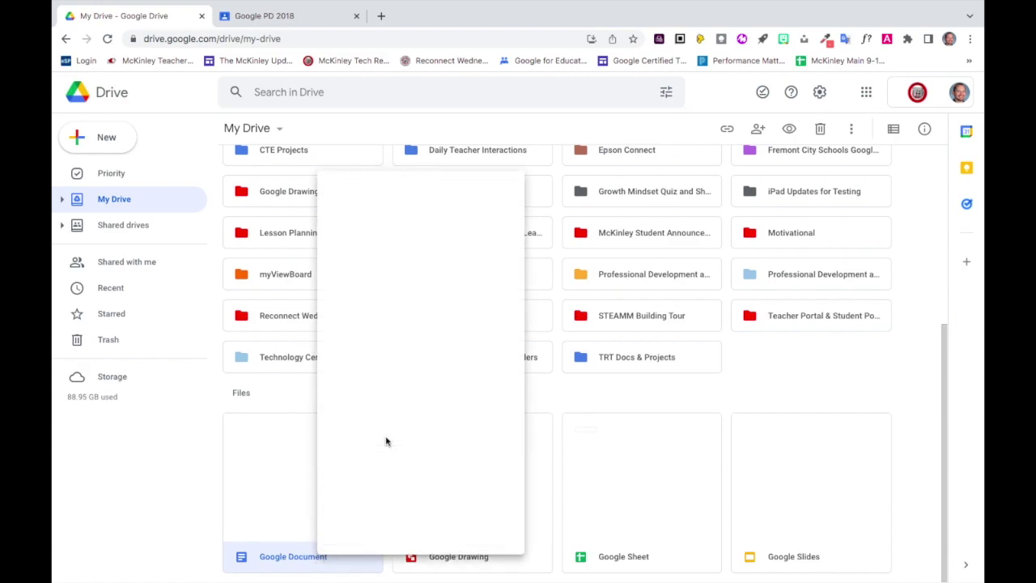
text(#)
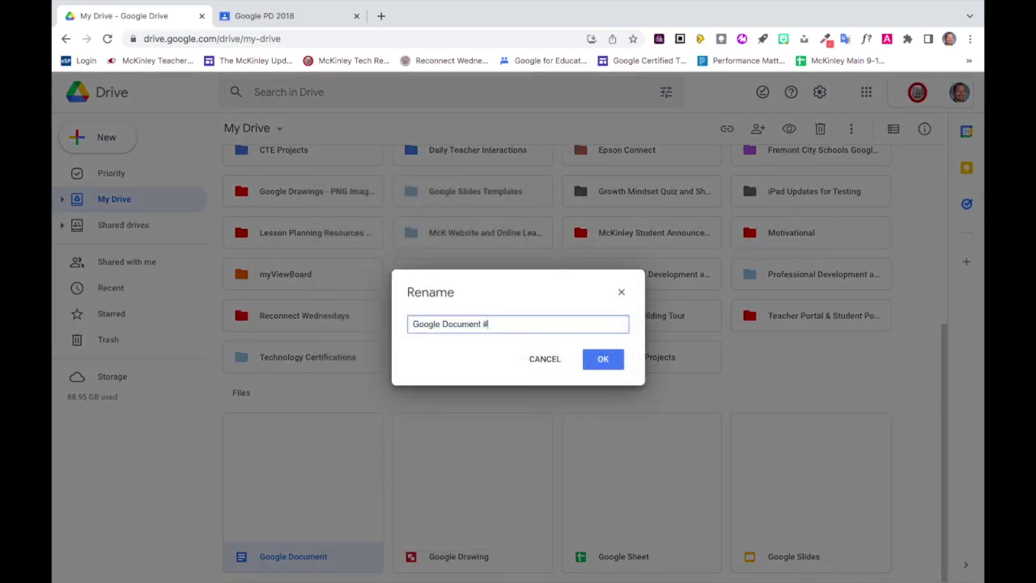
text(English)
click(620, 361)
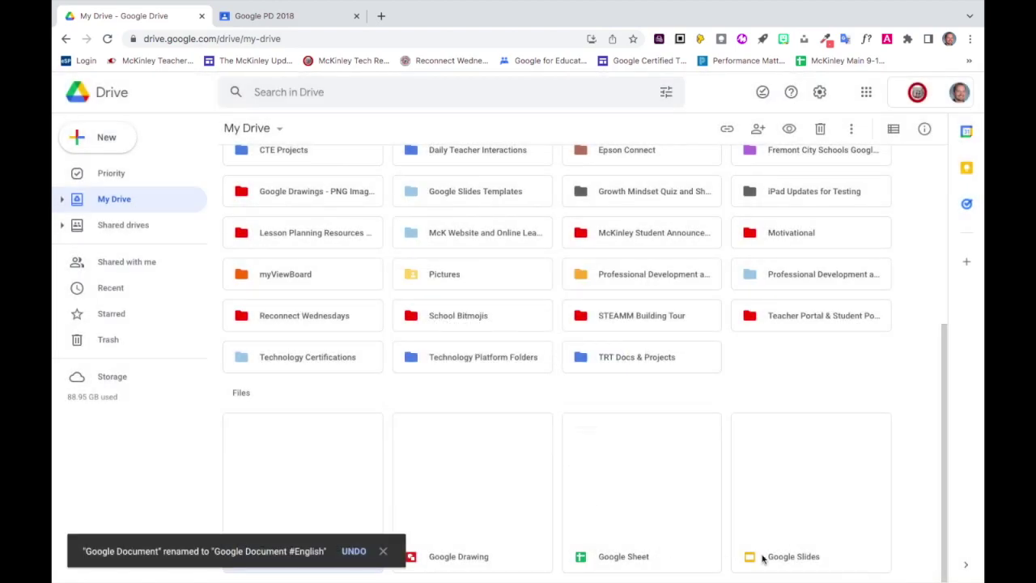
right_click(767, 558)
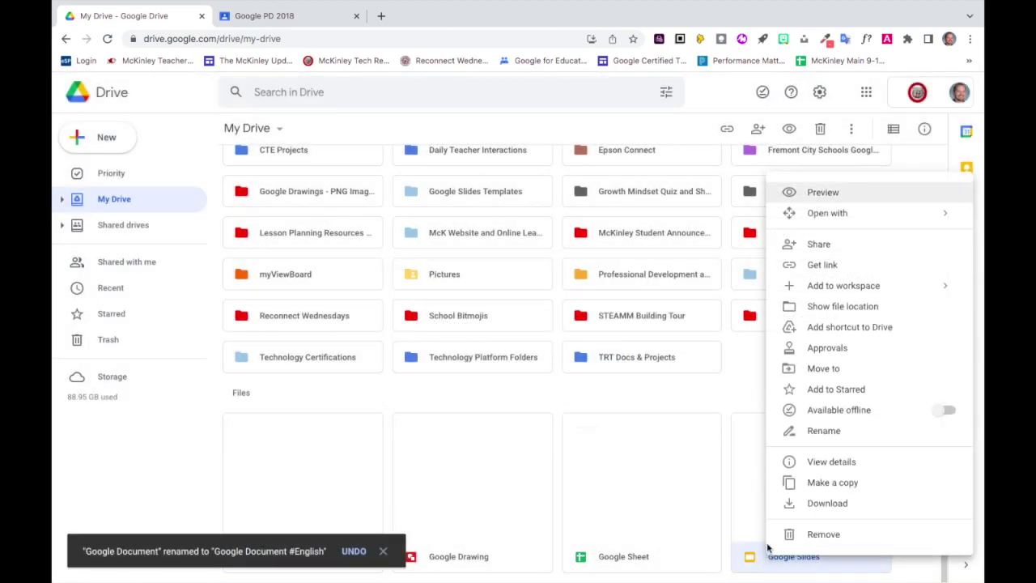
click(801, 433)
key(End)
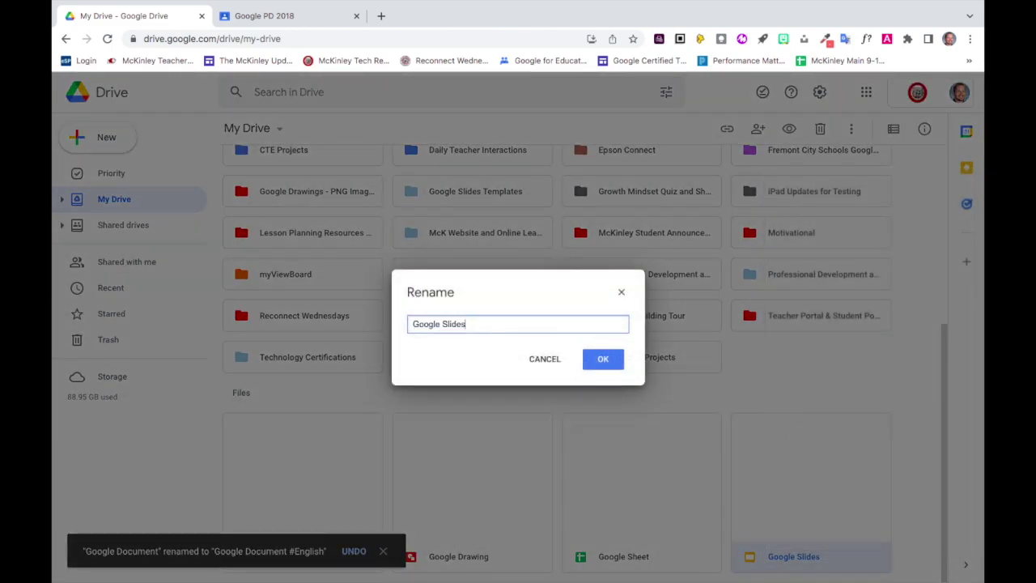
text(#English)
key(Return)
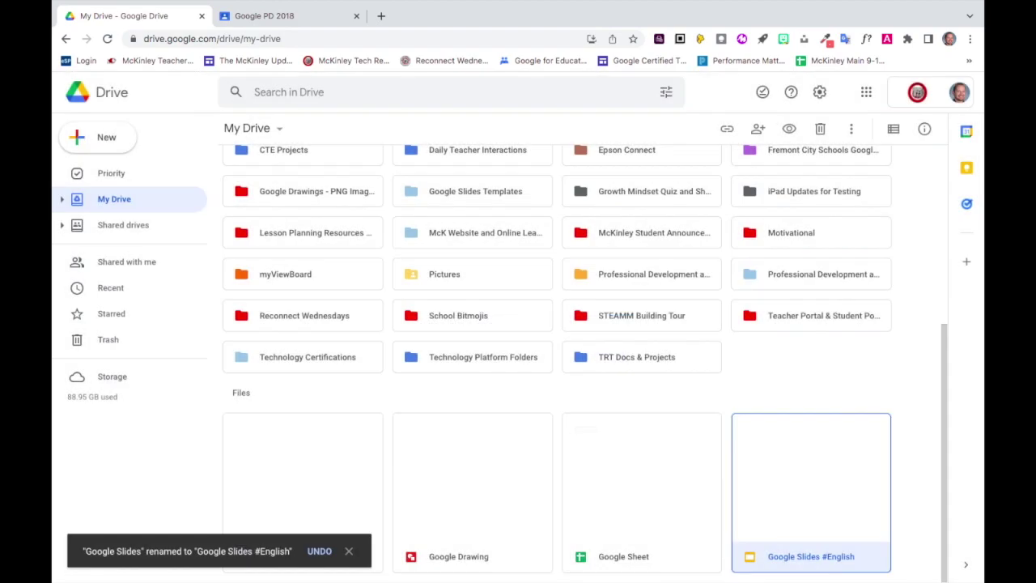
Append #Math to the Google Drawing and Google Sheet file names.
click(518, 561)
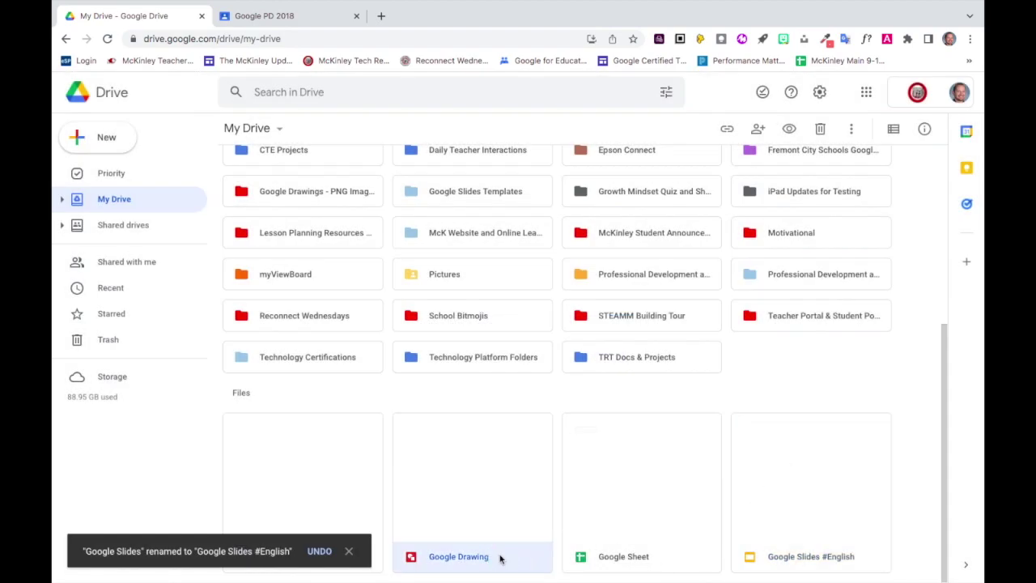
right_click(500, 558)
click(558, 410)
key(End)
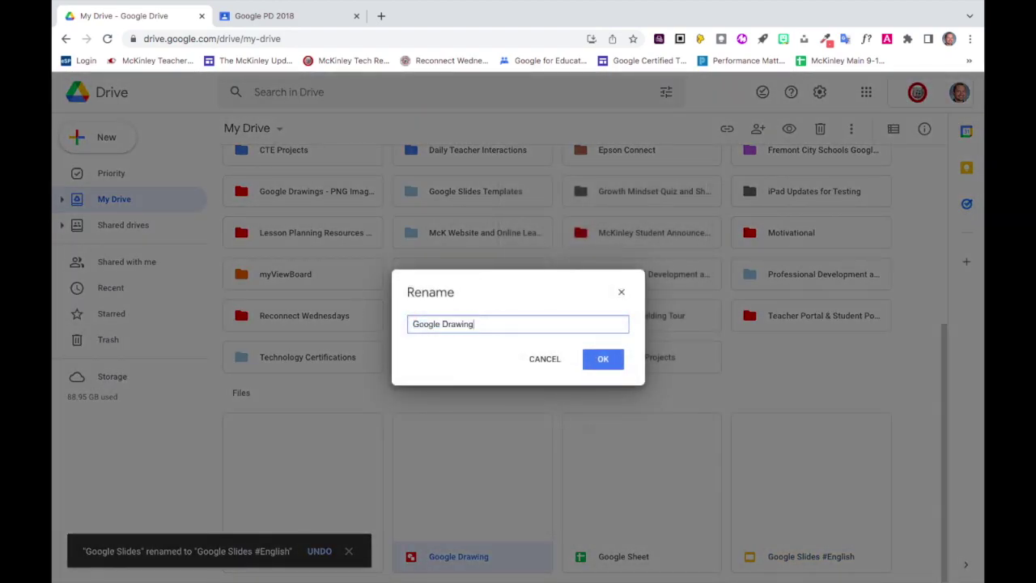
text(#Mt)
text(ath)
key(Return)
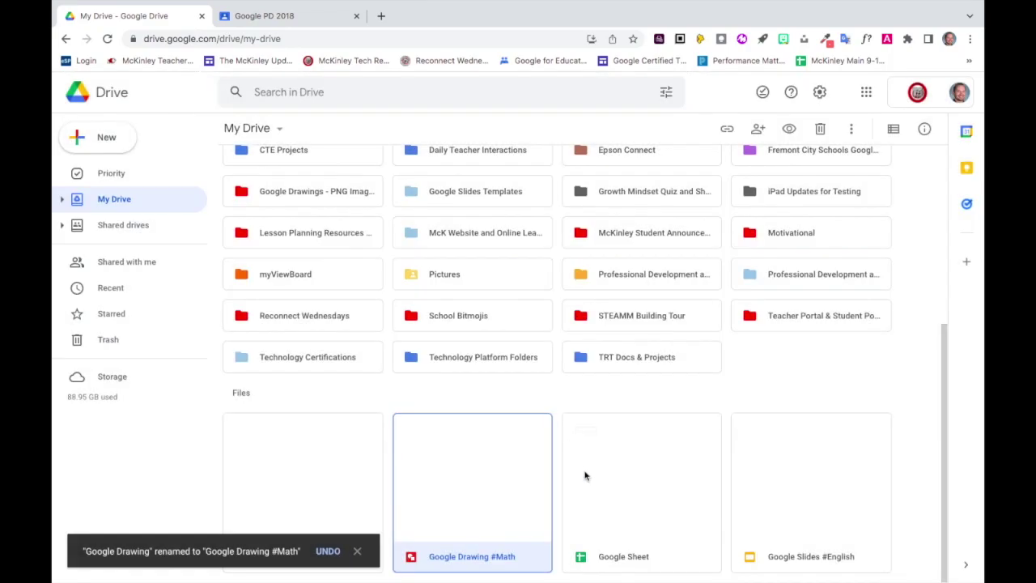
right_click(650, 558)
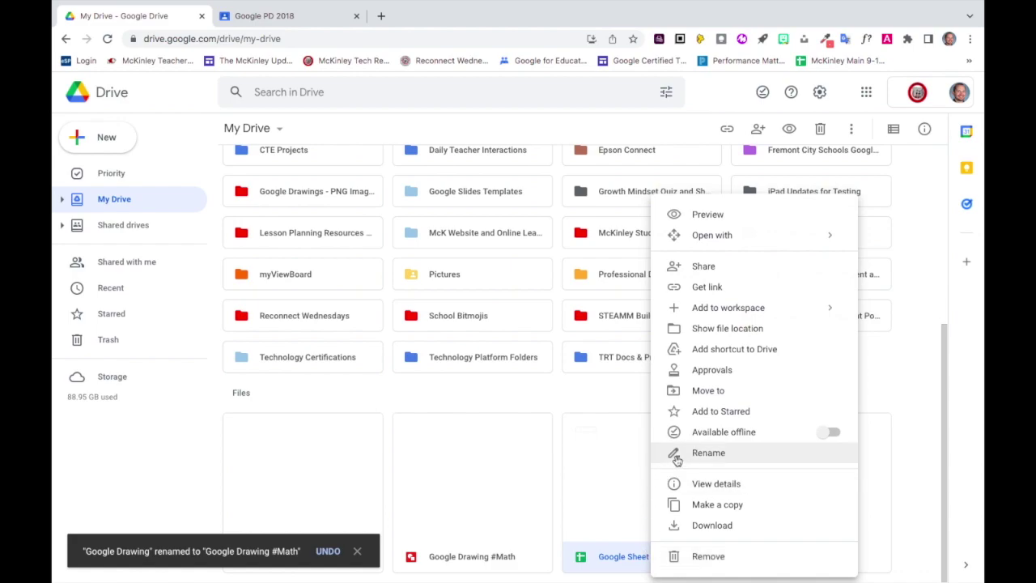
click(676, 459)
key(End)
text(#Math)
key(Return)
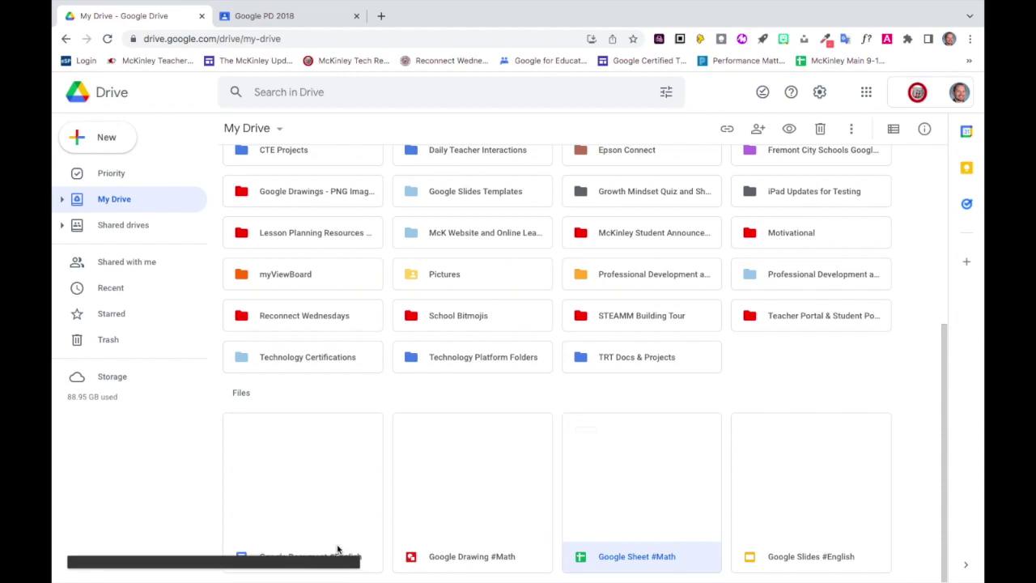
Run an advanced search with Item name #english, then clear the search box.
click(668, 96)
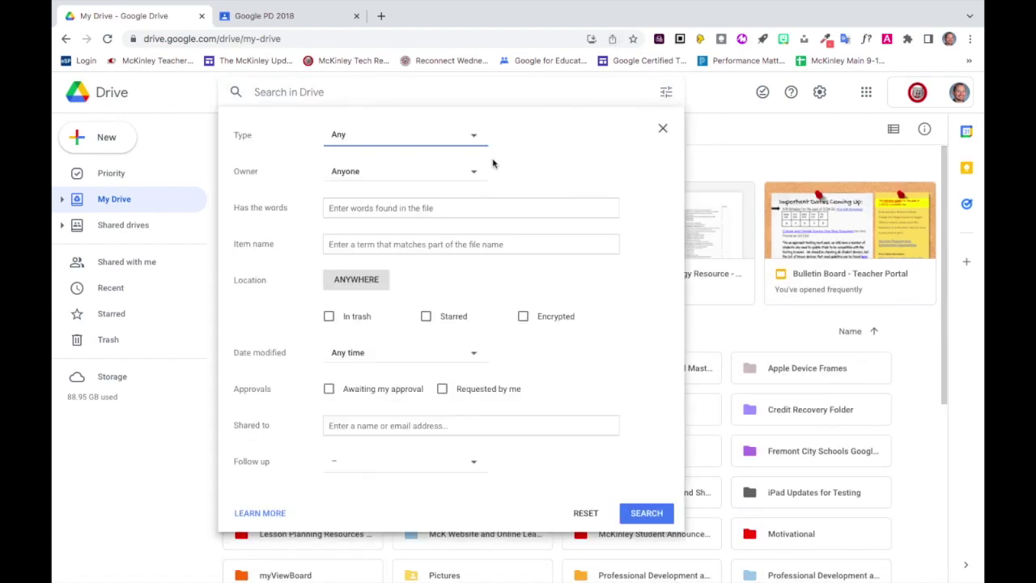
click(380, 246)
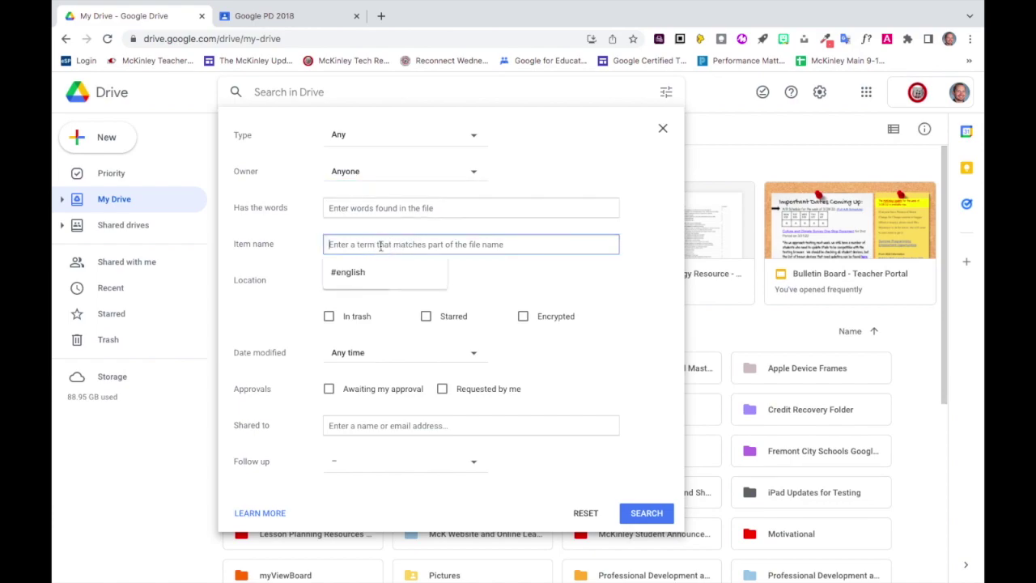
click(365, 269)
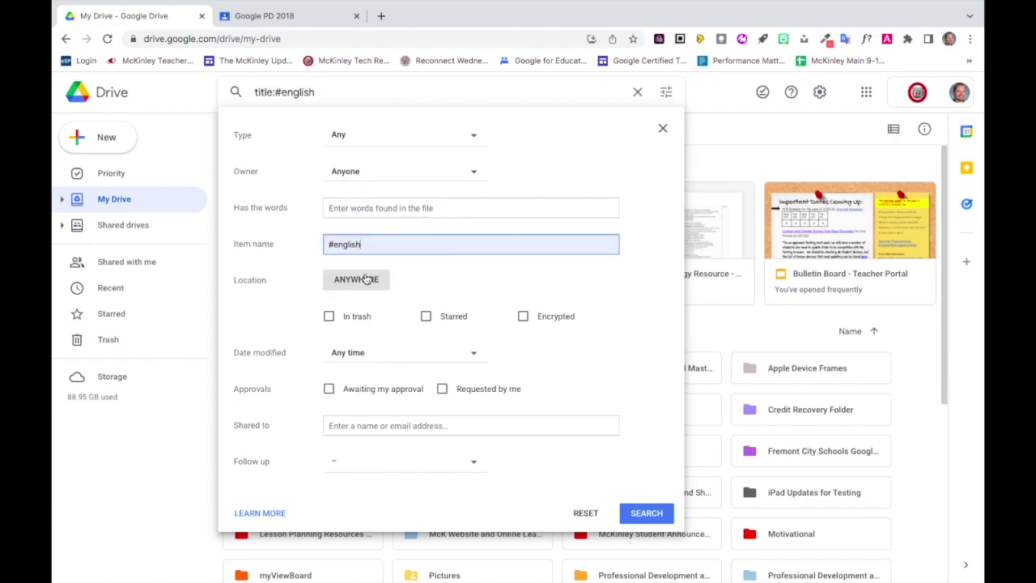
click(643, 515)
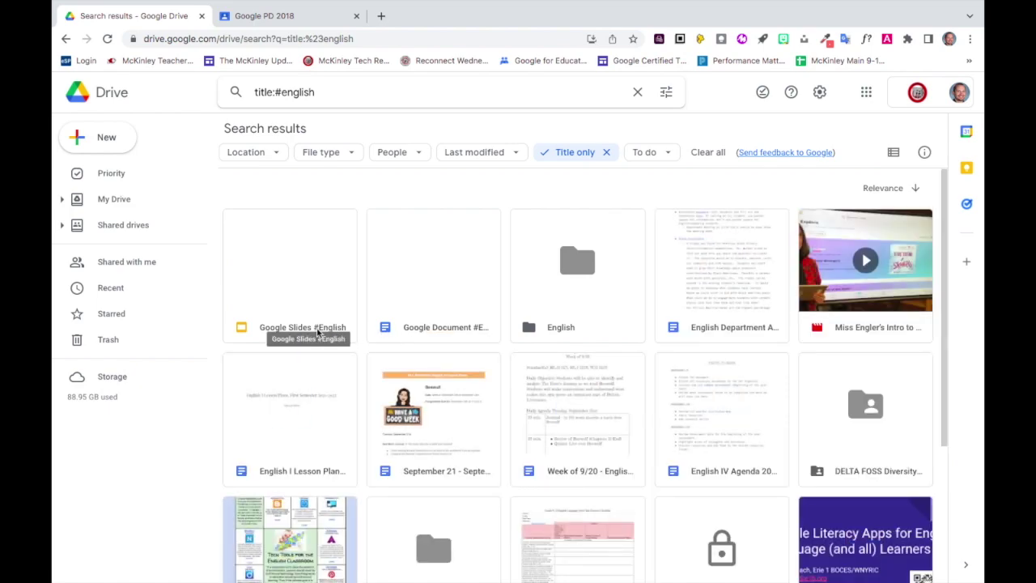
click(637, 92)
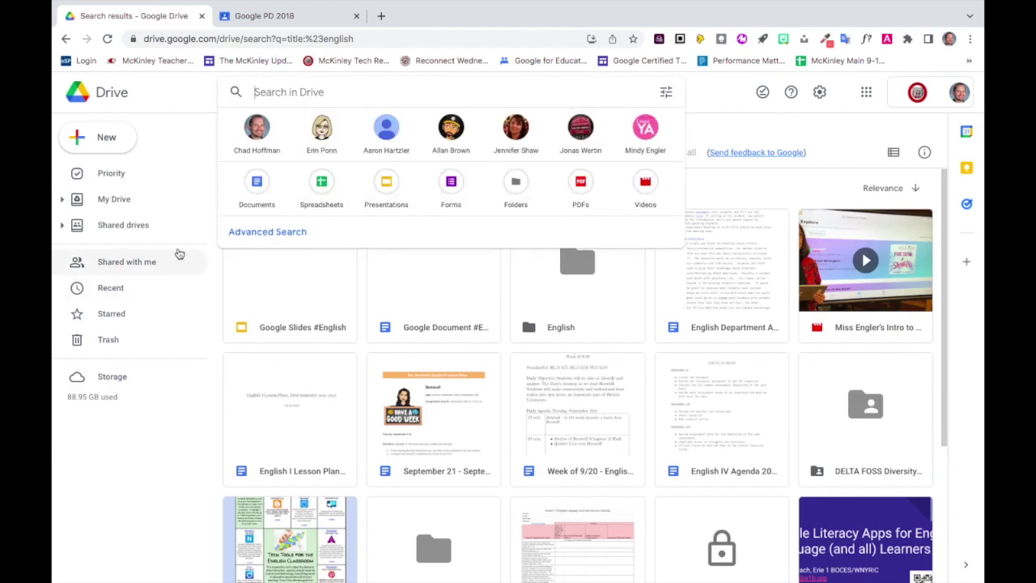
Go back to My Drive via the left sidebar, dropping the #english search.
click(160, 211)
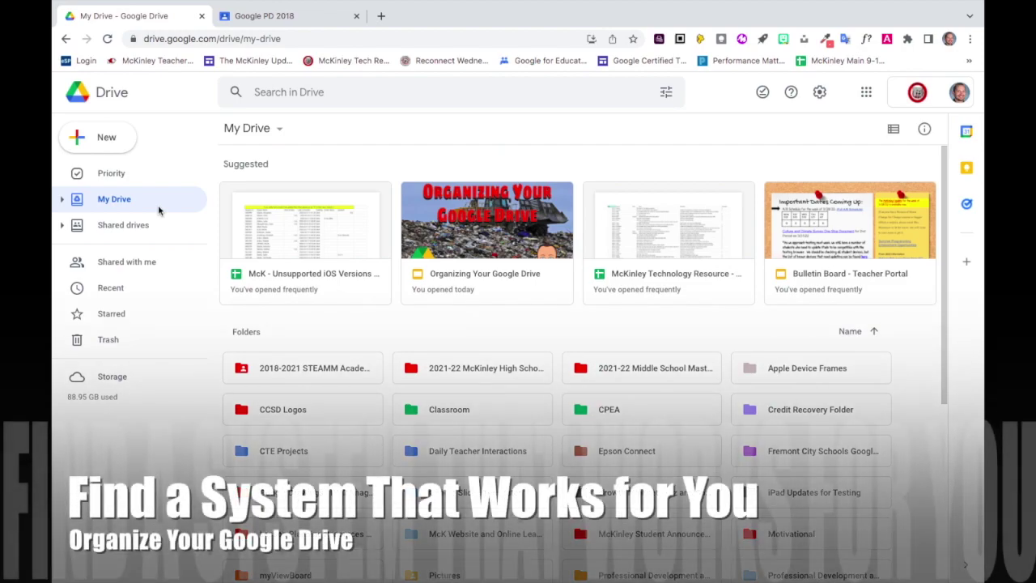